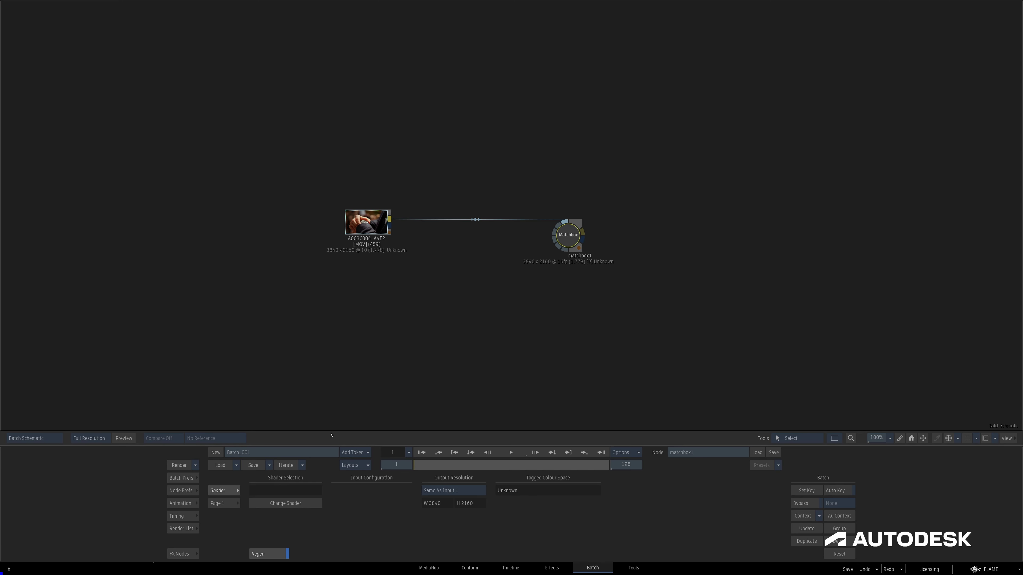
# - Open the shader browser for the matchbox1 node
pyautogui.click(298, 503)
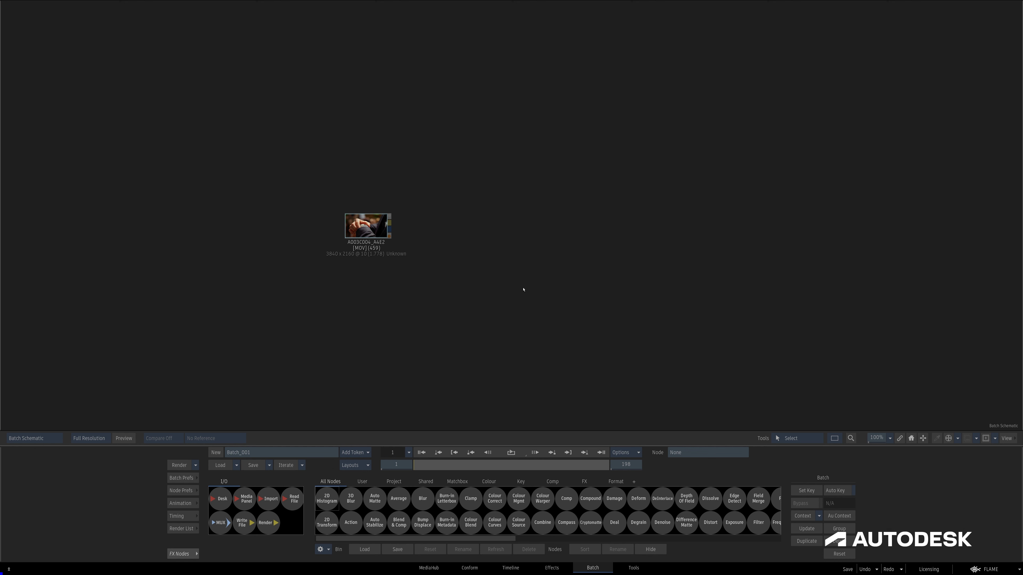
# - Add an Inference node with the candy model, feed it the source clip, and view the stylised result
pyautogui.press('i')
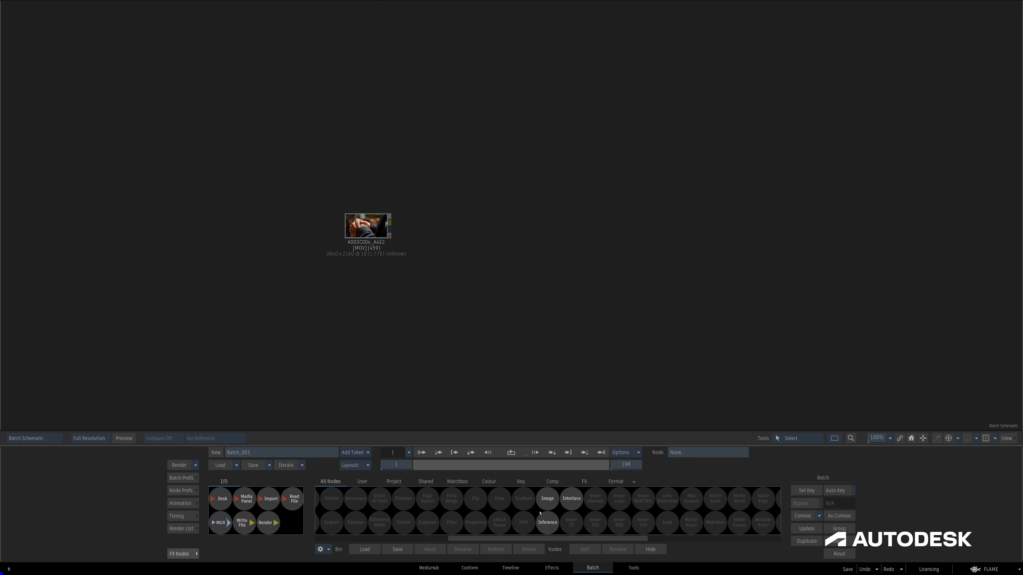
pyautogui.moveTo(545, 523); pyautogui.dragTo(516, 339)
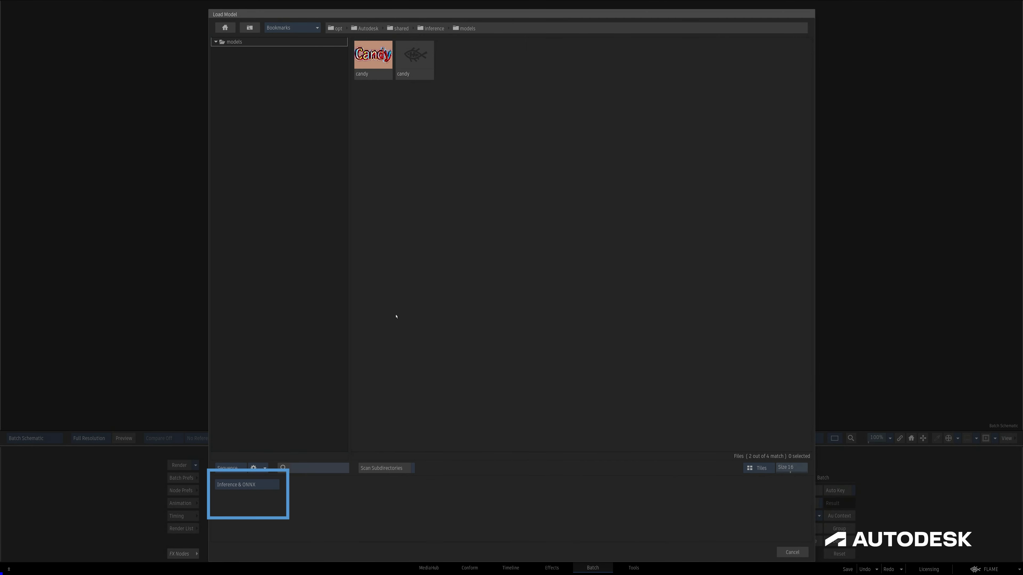
pyautogui.click(257, 486)
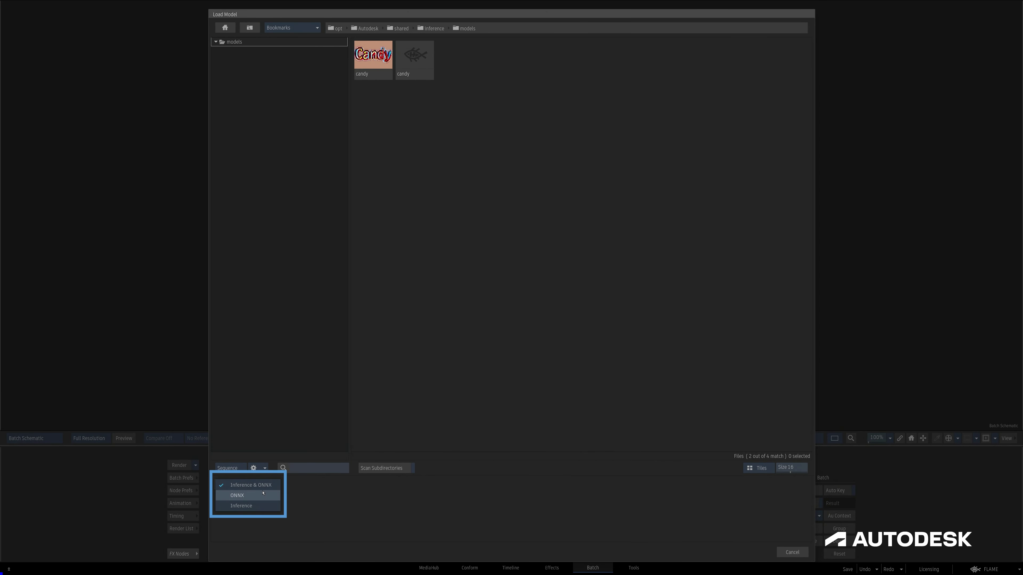
pyautogui.click(264, 506)
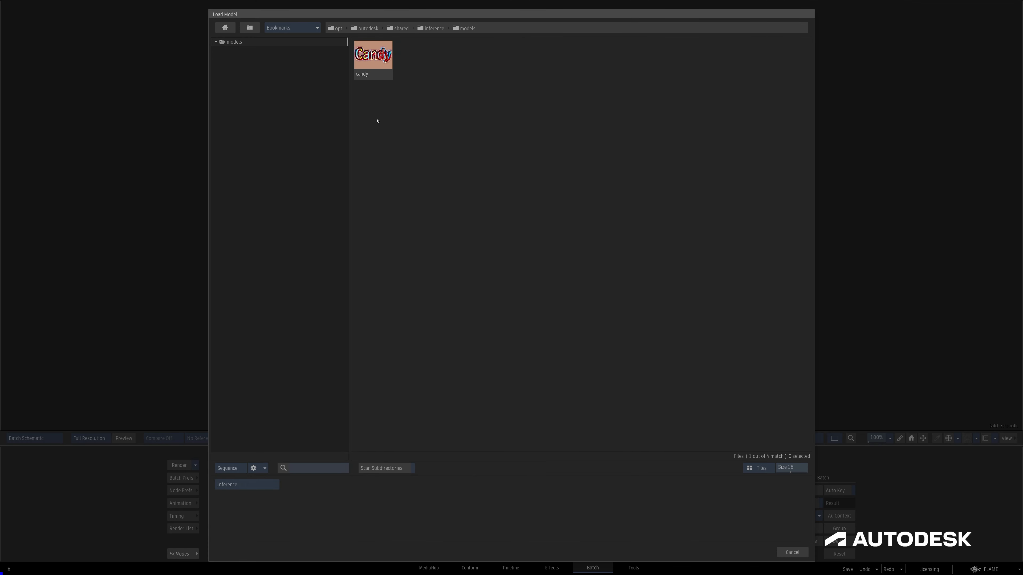
pyautogui.doubleClick(368, 64)
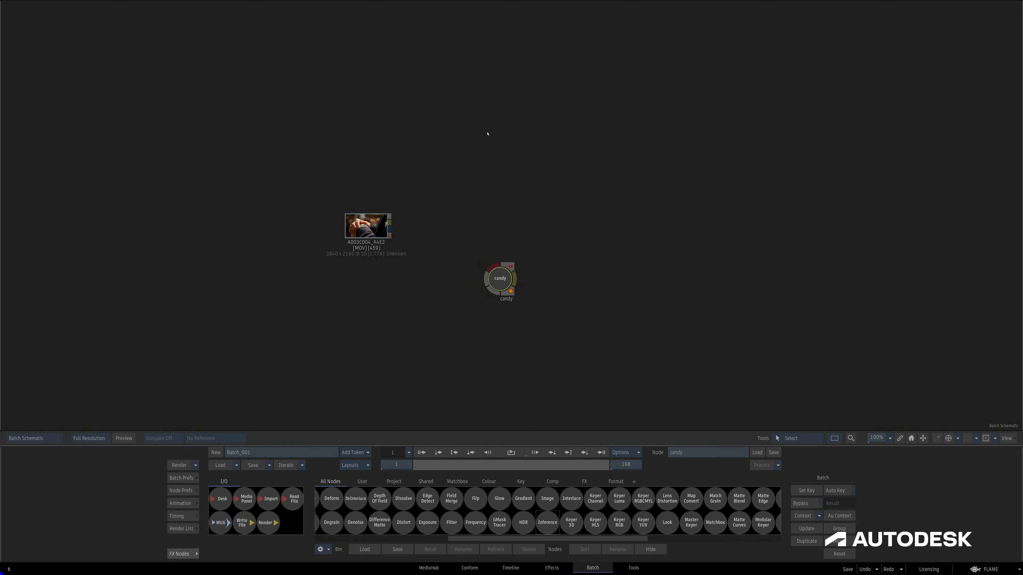
pyautogui.moveTo(498, 283); pyautogui.dragTo(547, 240)
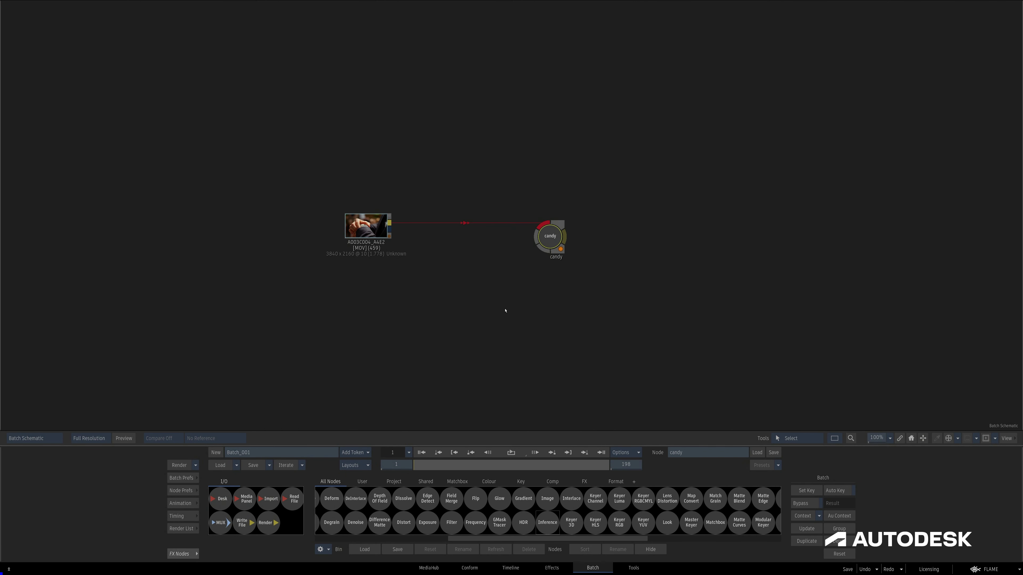
pyautogui.press('F4')
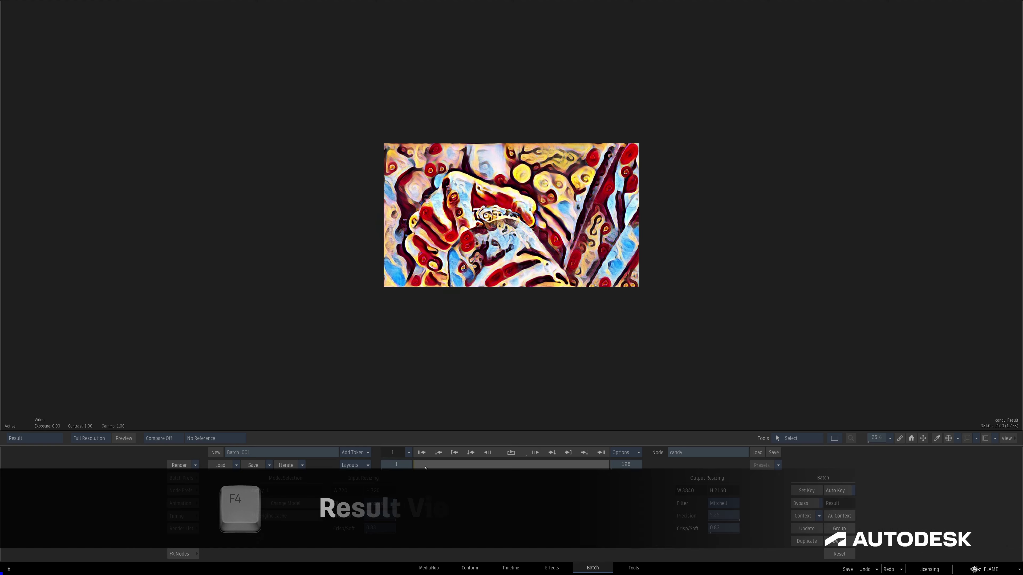
pyautogui.moveTo(412, 466); pyautogui.dragTo(536, 474)
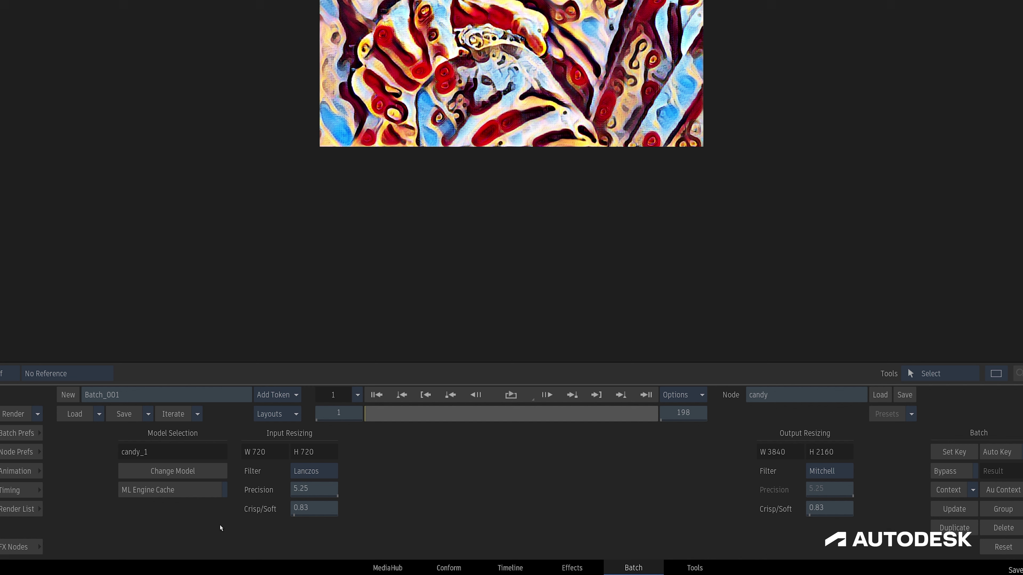
# - Keep Lanczos as the candy node's input resizing filter
pyautogui.press('`')
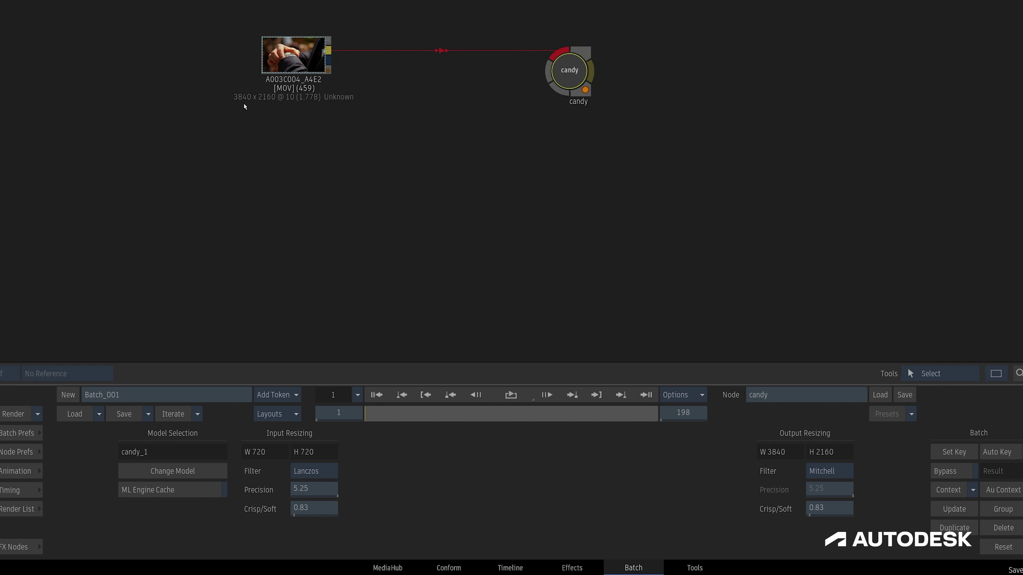
pyautogui.press('`')
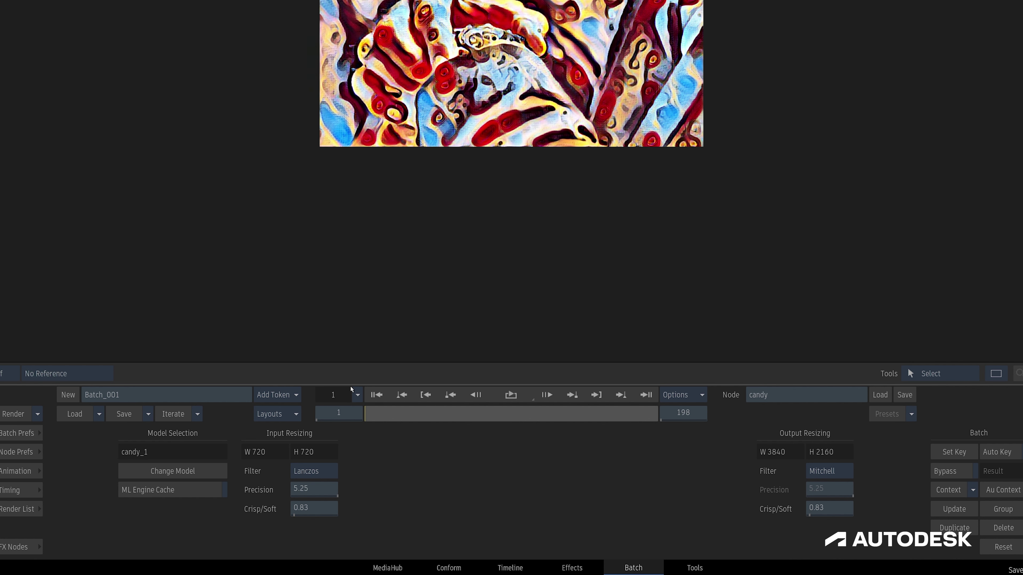
pyautogui.click(336, 472)
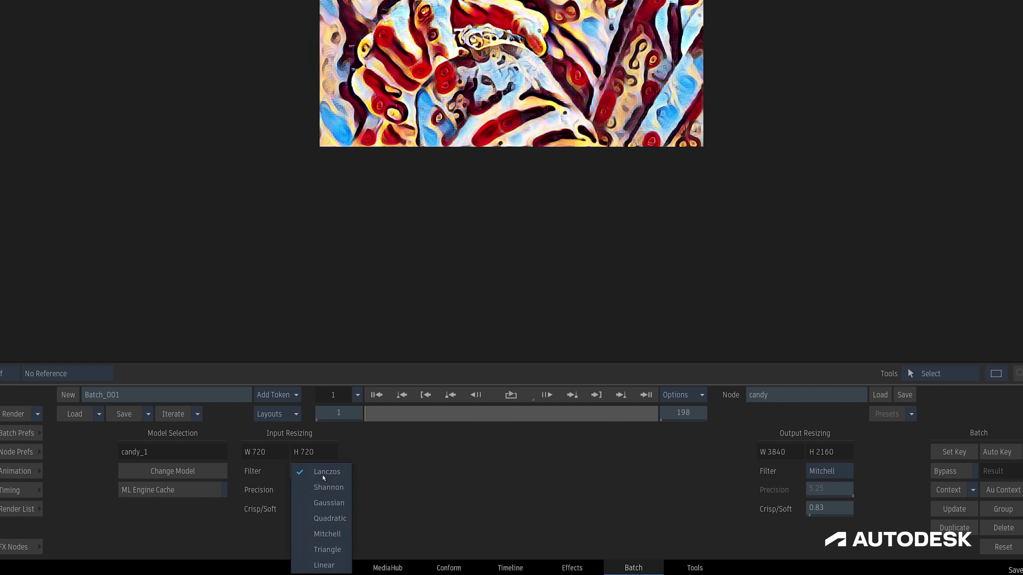
pyautogui.click(343, 472)
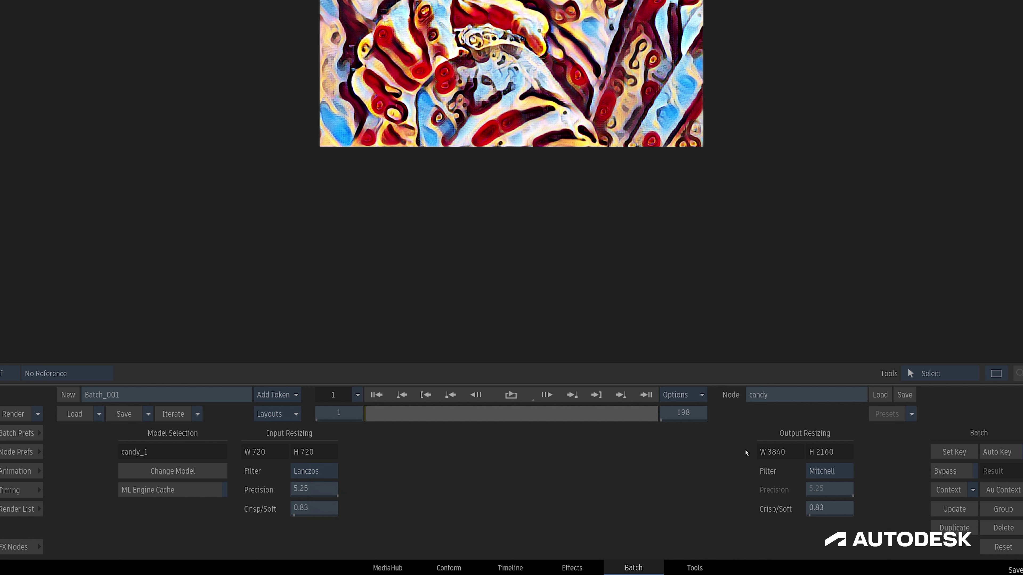
# - Set the output resizing filter to Mitchell
pyautogui.press('Tab')
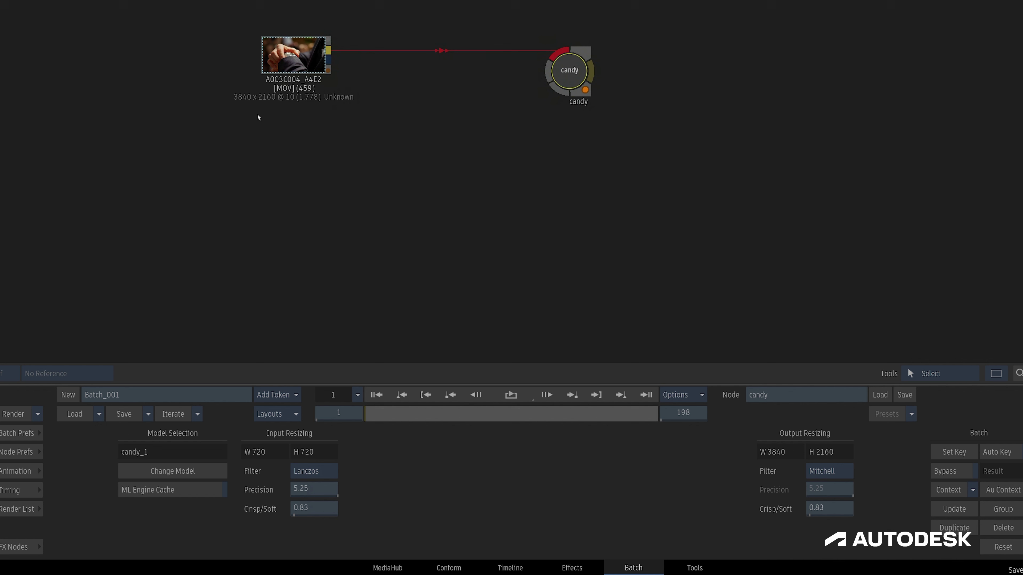
pyautogui.click(840, 471)
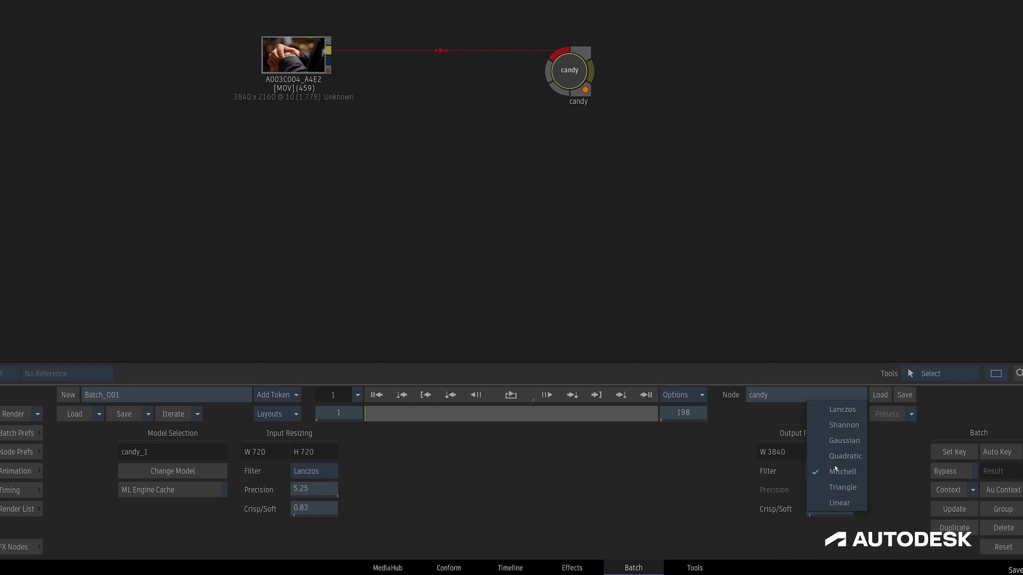
pyautogui.click(861, 472)
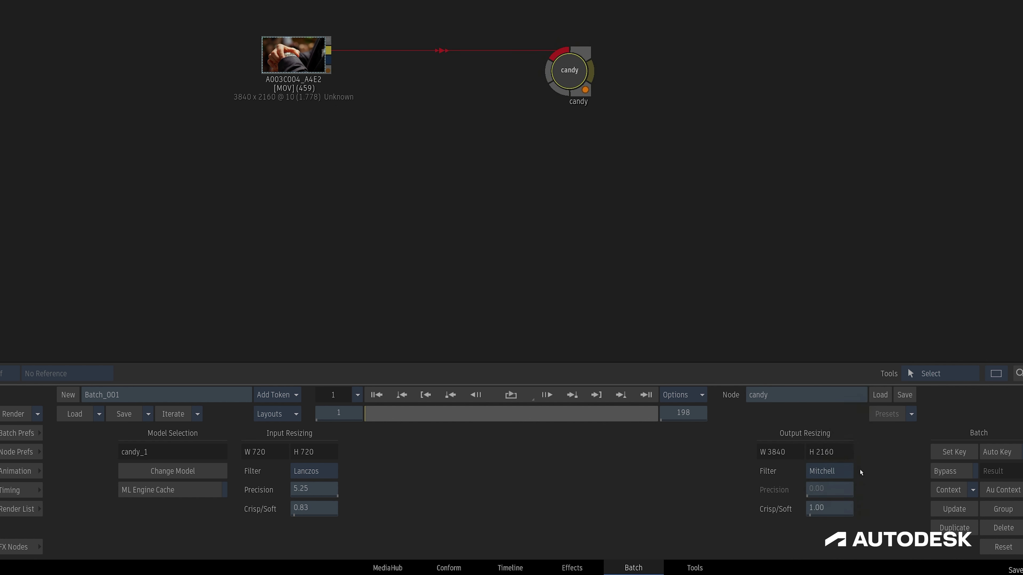
# - Switch back to the candy-stylised result image
pyautogui.press('Tab')
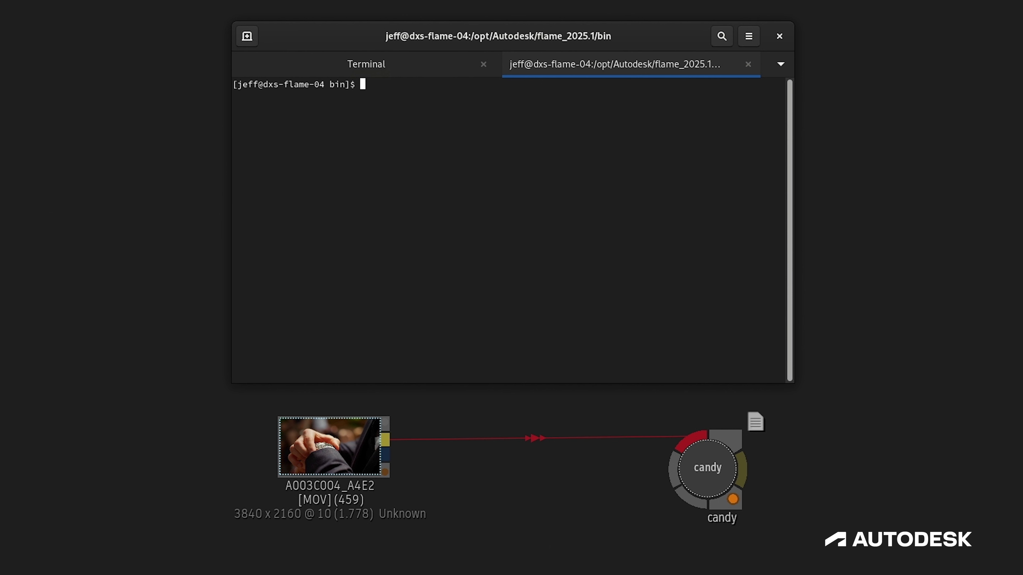
# - Change to /opt/Autodesk/flame_2025.1/bin and run ./inference_builder to print its usage
pyautogui.write('cd /opt/Autodesk/flame_2025.1')
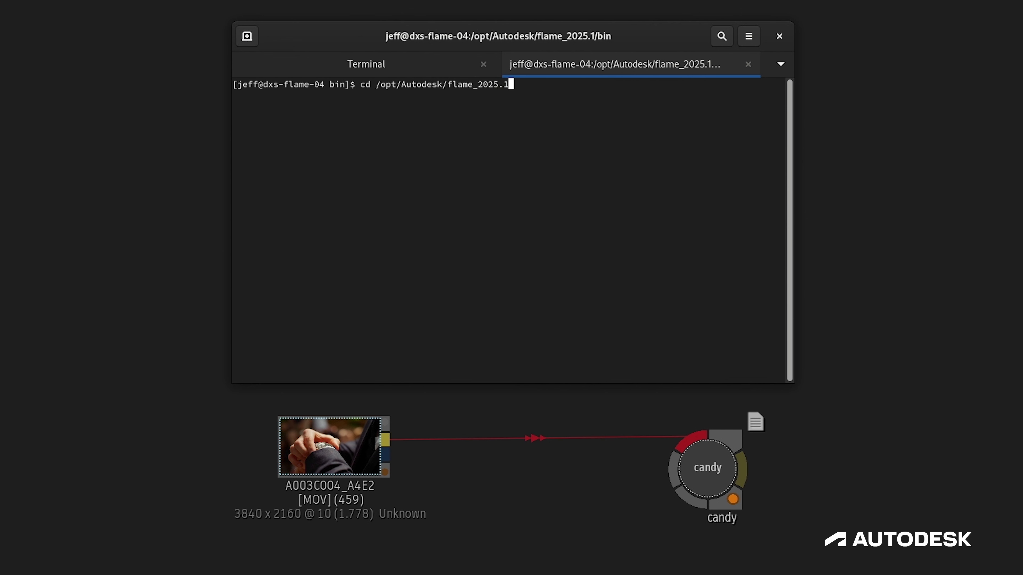
pyautogui.write('/bin')
pyautogui.press('Return')
pyautogui.write('./inference')
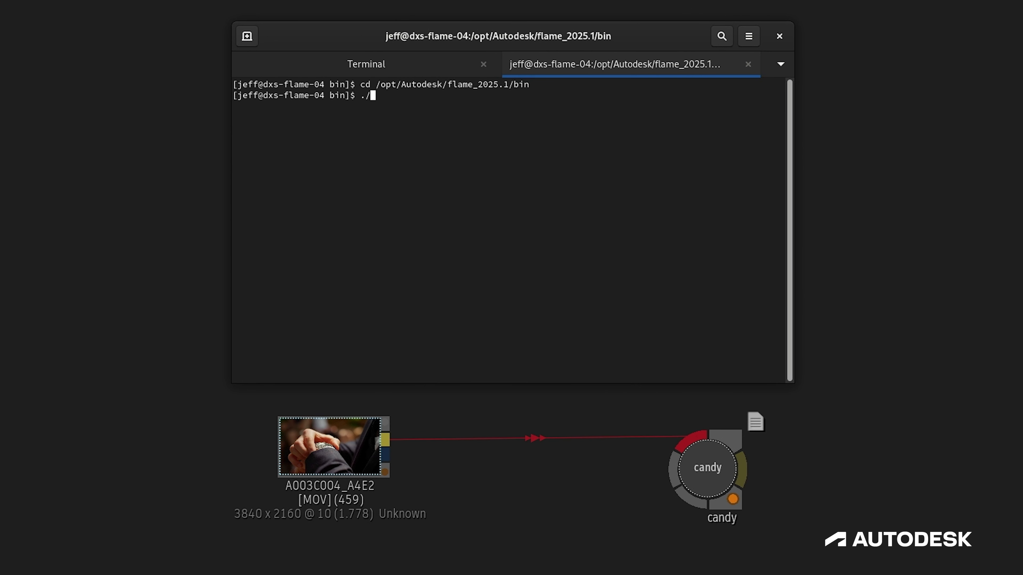
pyautogui.press('Tab')
pyautogui.press('Return')
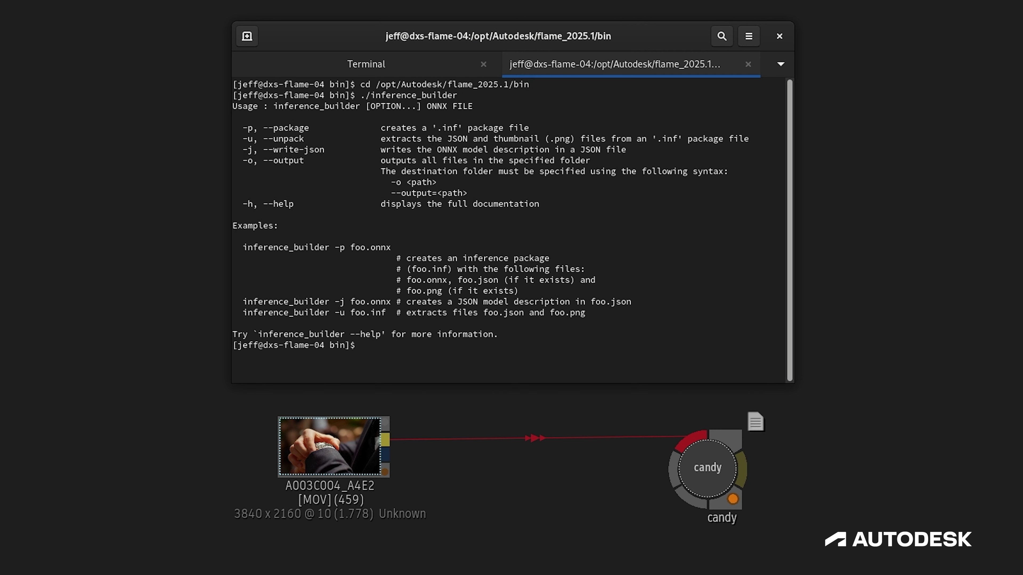
# - Run ./inference_builder -j /opt/Autodesk/shared/inference/models/candy.onnx to write candy.json
pyautogui.write('./inf')
pyautogui.press('Tab')
pyautogui.write('-j /opt/Au')
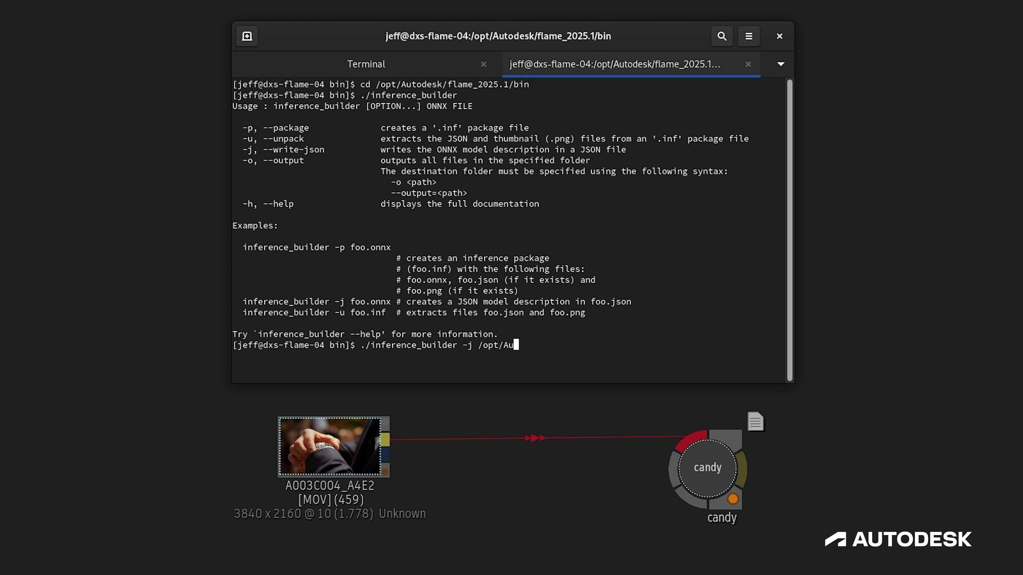
pyautogui.press('Tab')
pyautogui.write('sha')
pyautogui.press('Tab')
pyautogui.write('inference/models/candy.onnx')
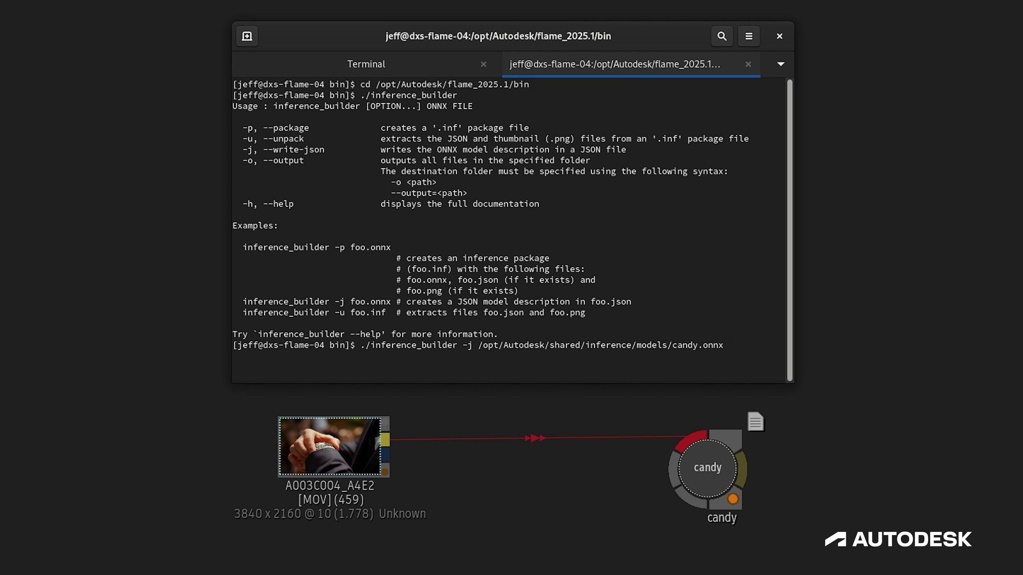
pyautogui.press('Return')
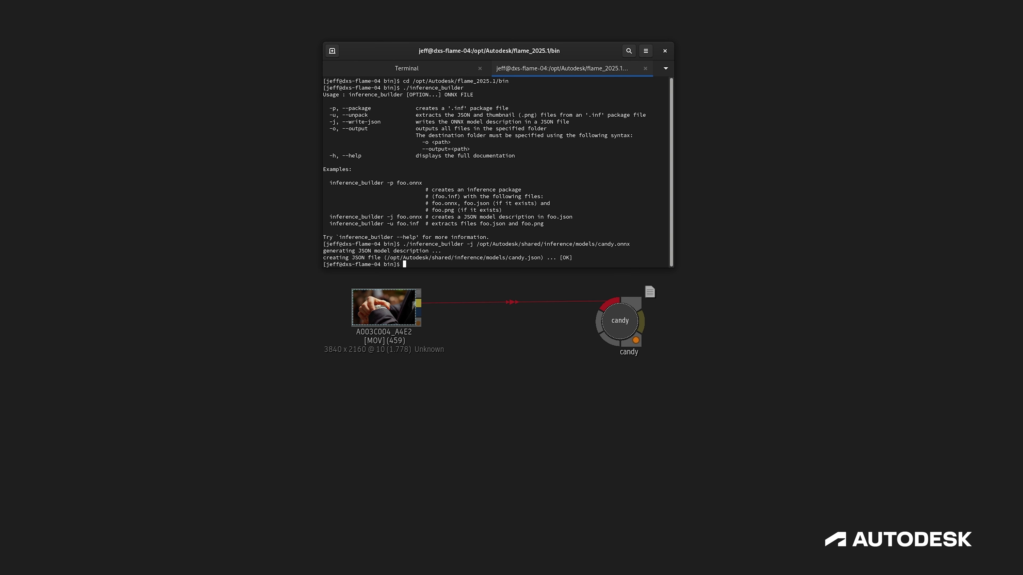
# - Open candy.json, set input Gain and output InverseGain to 255, and save
pyautogui.click(631, 405)
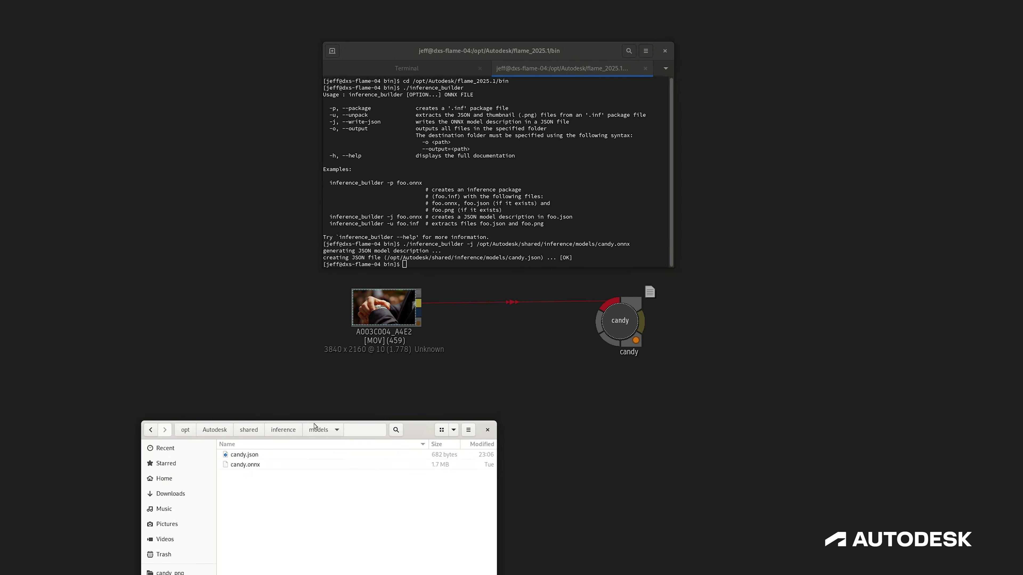
pyautogui.doubleClick(237, 455)
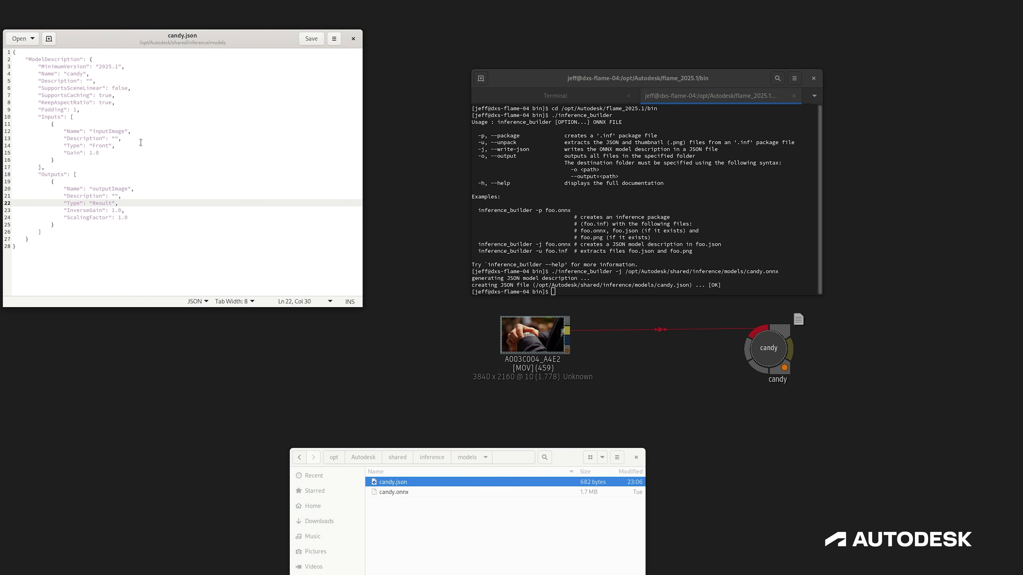
pyautogui.doubleClick(92, 153)
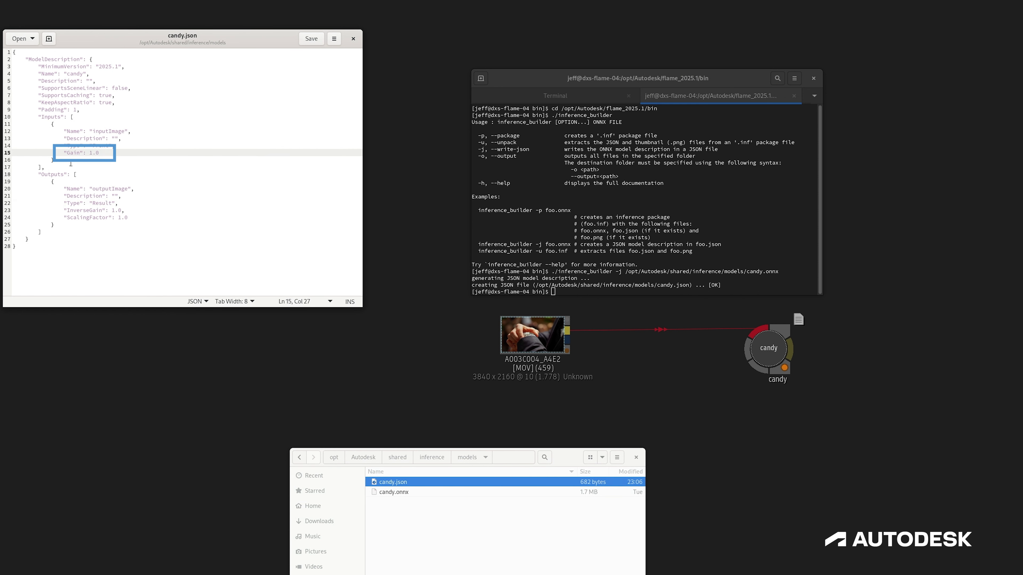
pyautogui.write('255')
pyautogui.doubleClick(115, 210)
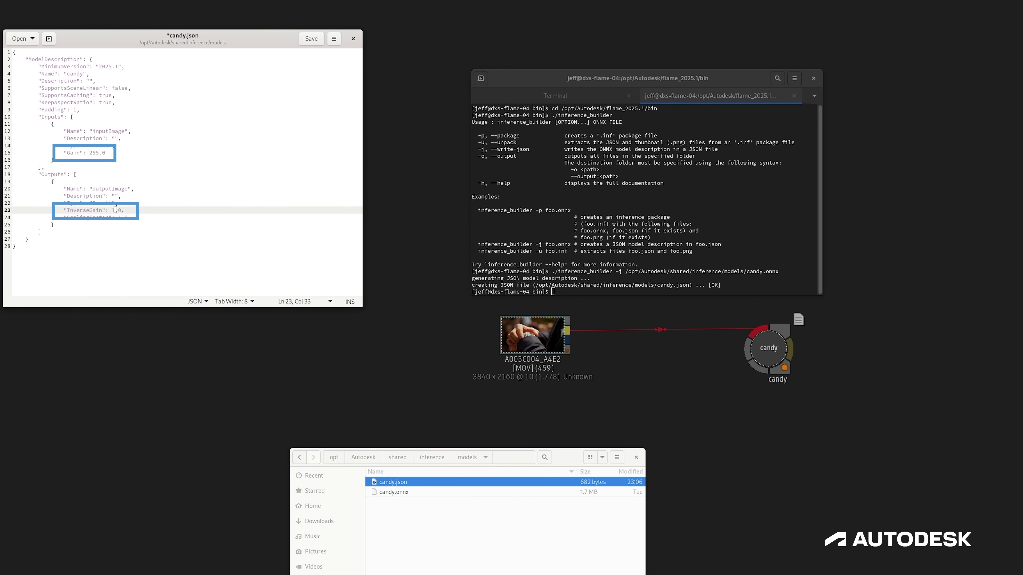
pyautogui.write('255')
pyautogui.hotkey('ctrl', 's')
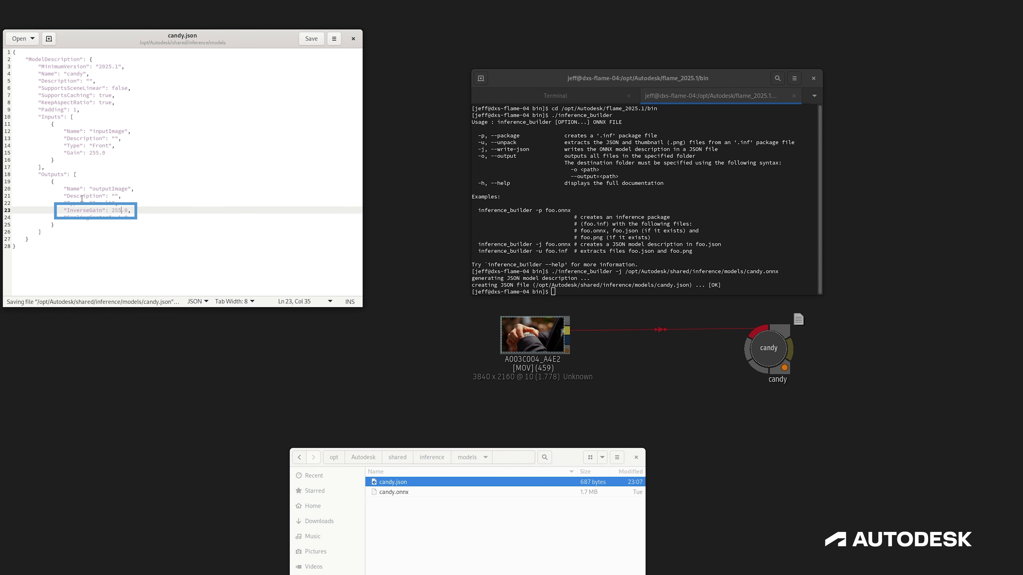
# - Drag candy.png from Downloads > candy_png into the models folder window
pyautogui.click(503, 539)
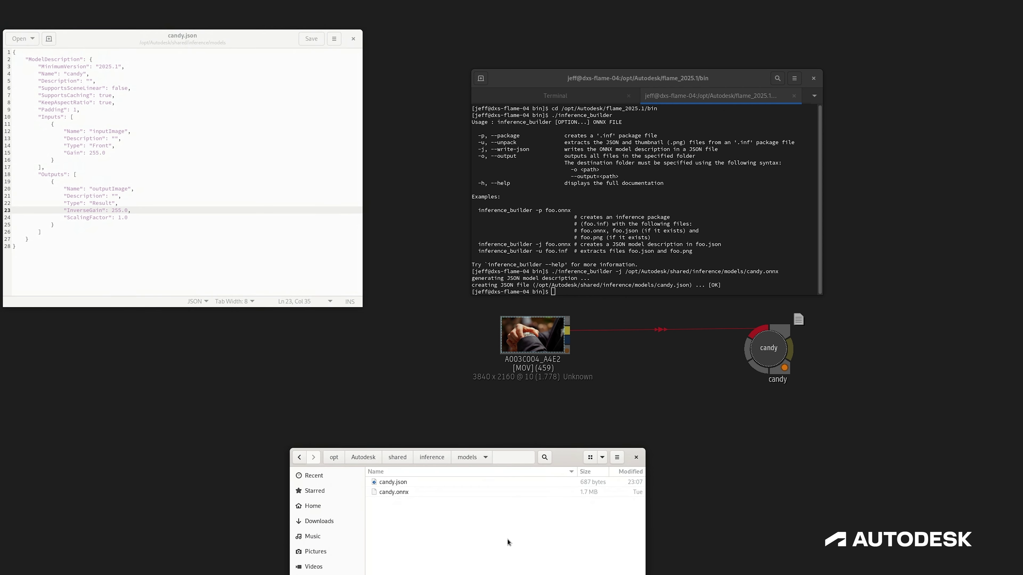
pyautogui.moveTo(565, 455); pyautogui.dragTo(560, 451)
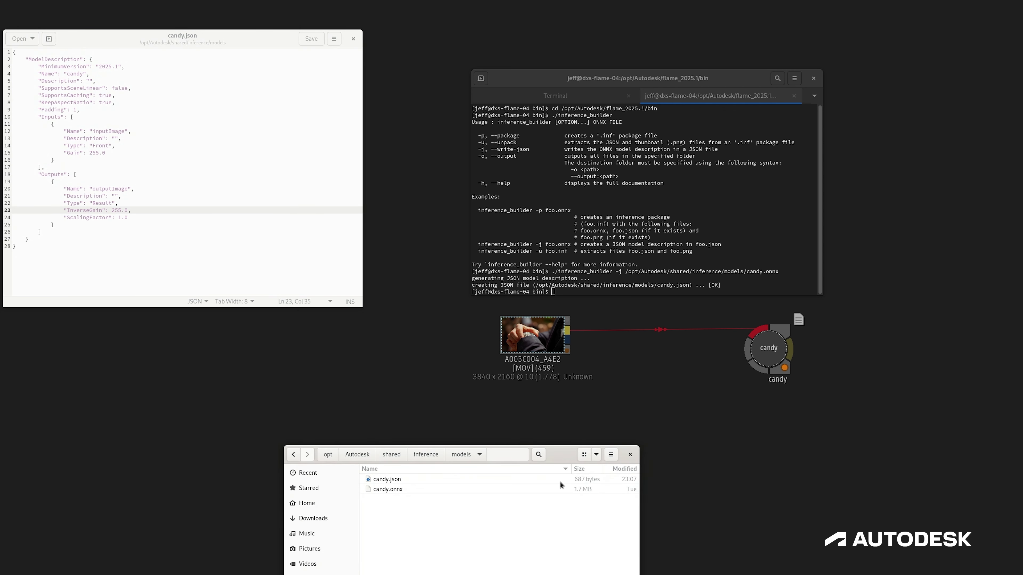
pyautogui.hotkey('ctrl', 'n')
pyautogui.moveTo(293, 60); pyautogui.dragTo(375, 219)
pyautogui.click(133, 362)
pyautogui.click(209, 244)
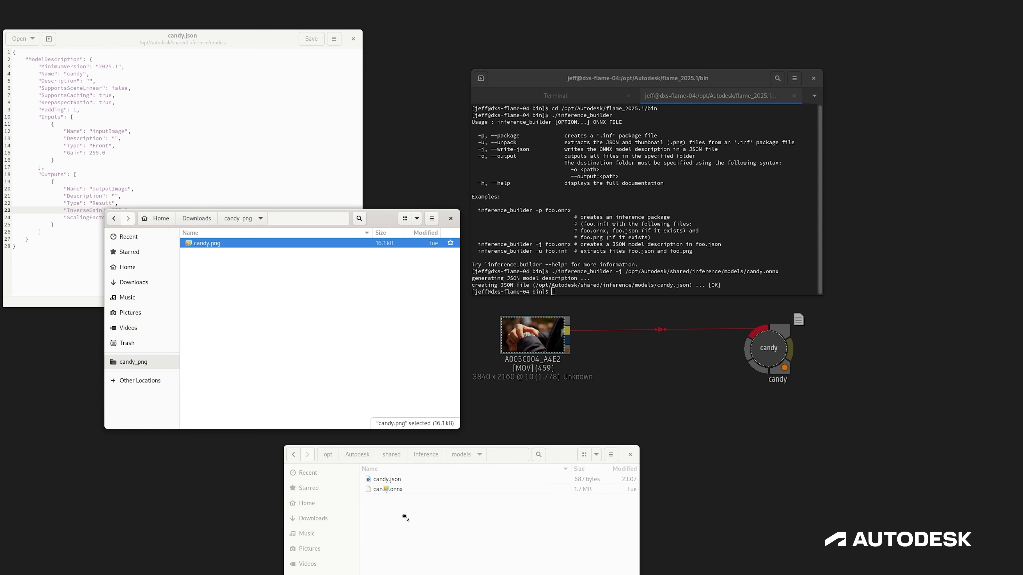
pyautogui.moveTo(209, 244); pyautogui.dragTo(421, 544)
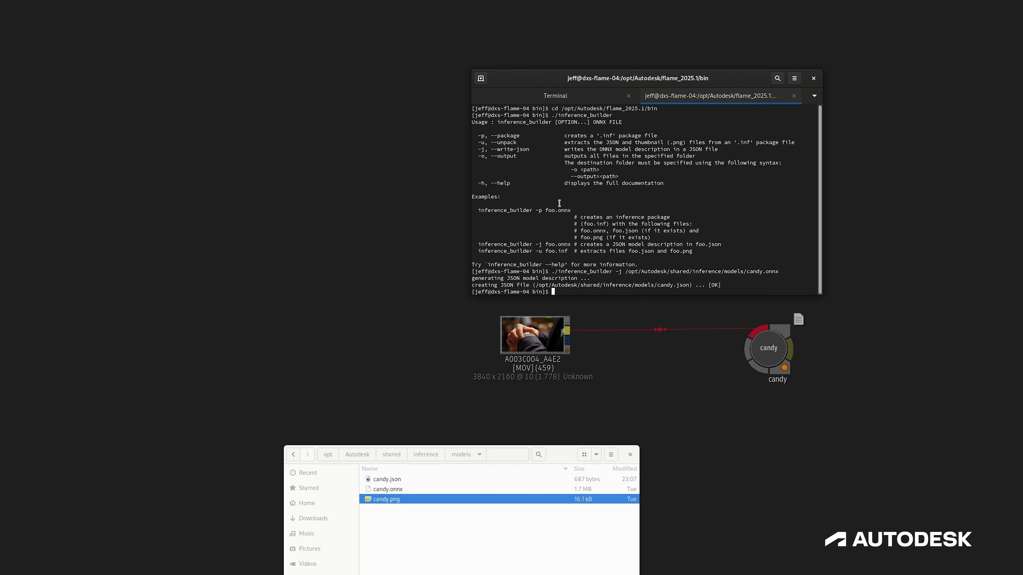
# - Rerun the previous inference_builder command with -p instead of -j to create candy.inf
pyautogui.press('Up')
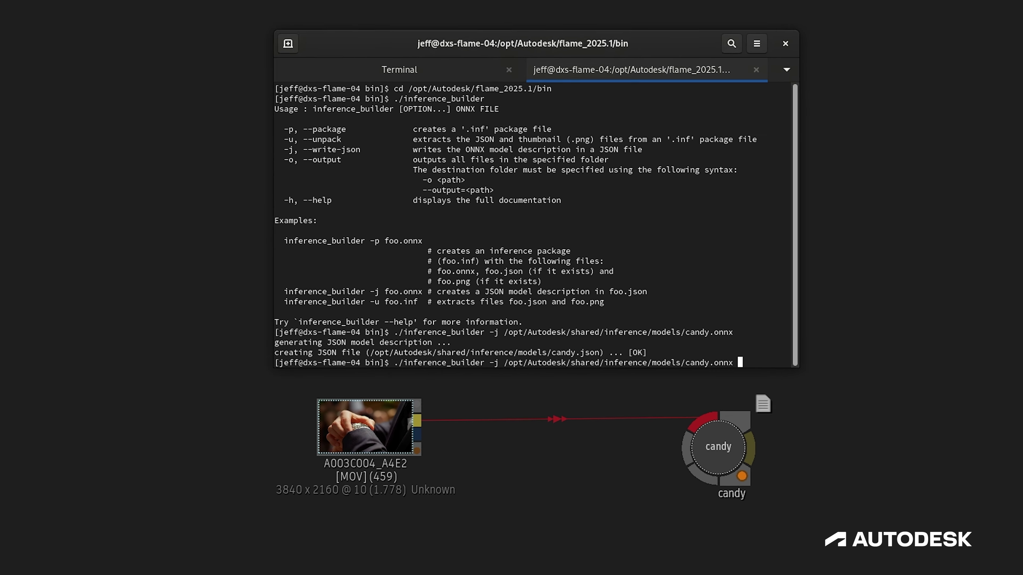
pyautogui.hotkey('ctrl', 'Left')
pyautogui.hotkey('ctrl', 'Left')
pyautogui.hotkey('ctrl', 'Left')
pyautogui.hotkey('ctrl', 'Left')
pyautogui.hotkey('ctrl', 'Left')
pyautogui.hotkey('ctrl', 'Left')
pyautogui.hotkey('ctrl', 'Left')
pyautogui.hotkey('ctrl', 'Left')
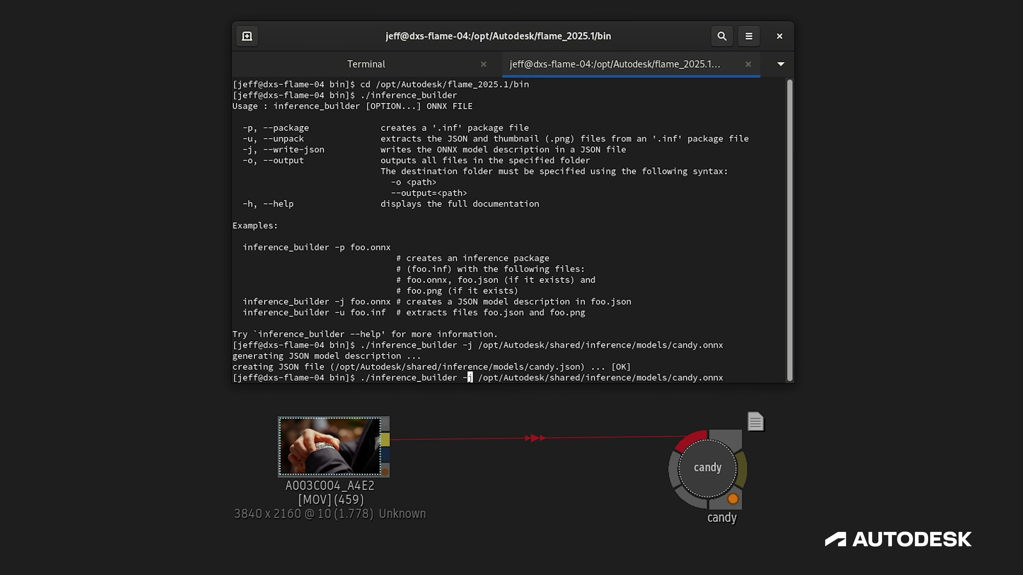
pyautogui.press('Delete')
pyautogui.write('p')
pyautogui.press('Return')
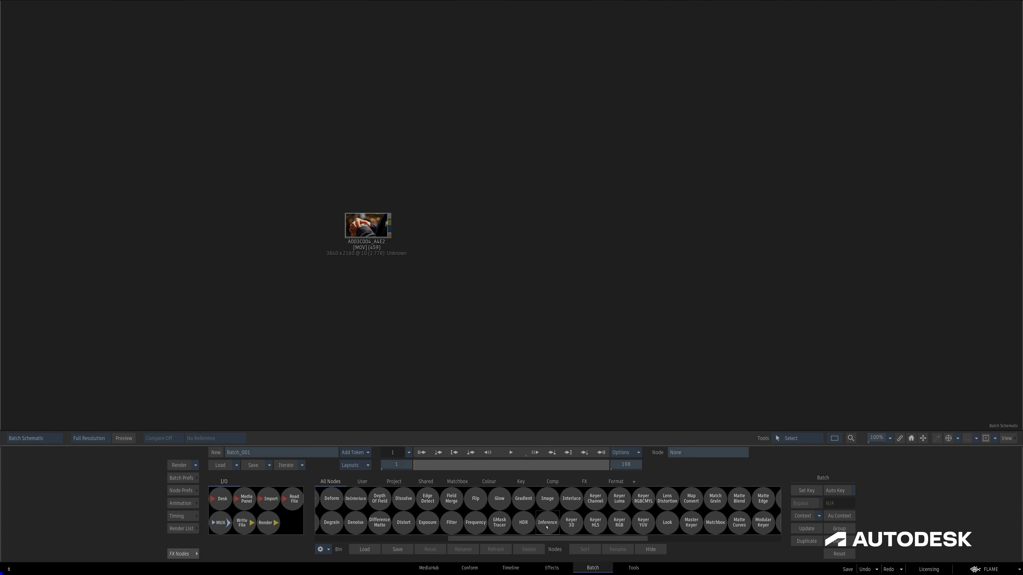
# - Add a new Inference node, load the packaged candy model, and link it to the source clip
pyautogui.moveTo(547, 527); pyautogui.dragTo(516, 258)
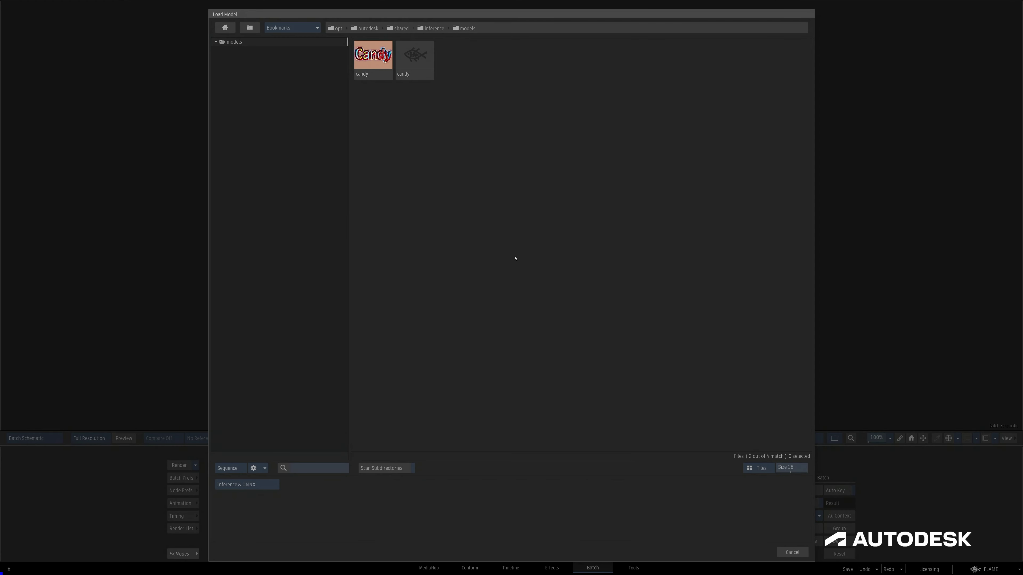
pyautogui.click(260, 487)
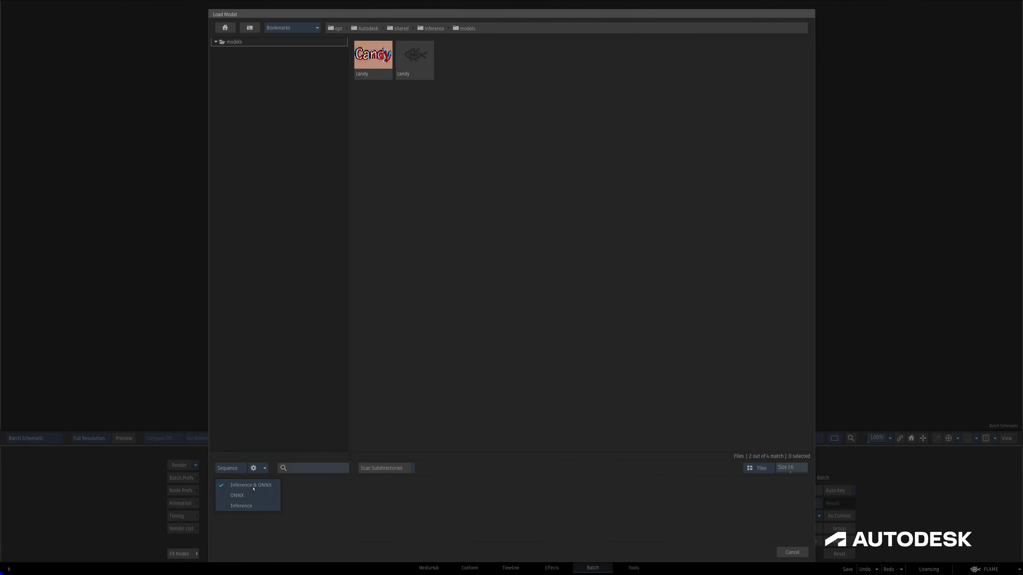
pyautogui.click(241, 506)
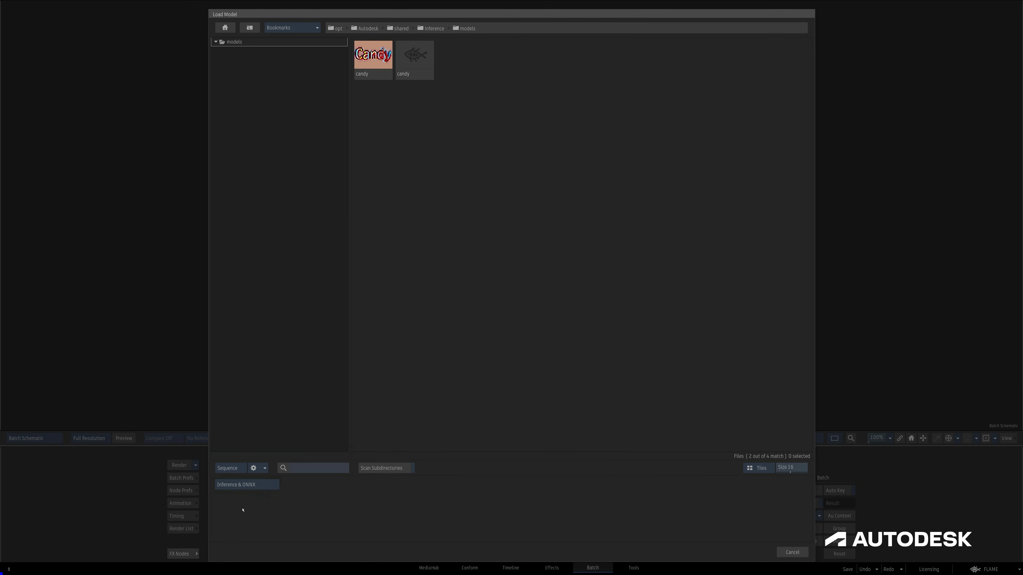
pyautogui.doubleClick(371, 71)
pyautogui.moveTo(508, 259); pyautogui.dragTo(490, 237)
# - Show the Result view and play back the candy-stylised clip
pyautogui.press('F4')
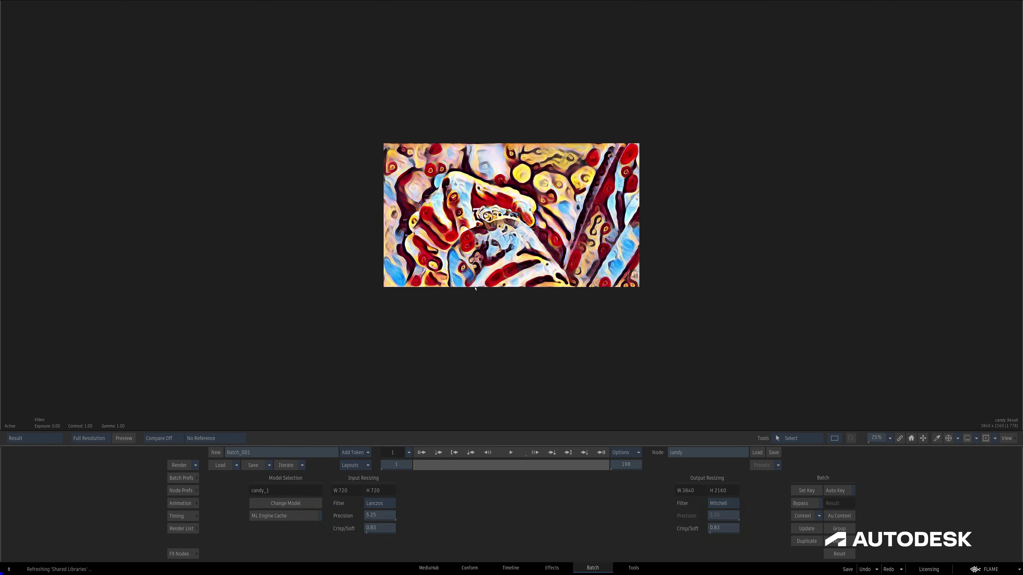
pyautogui.click(537, 452)
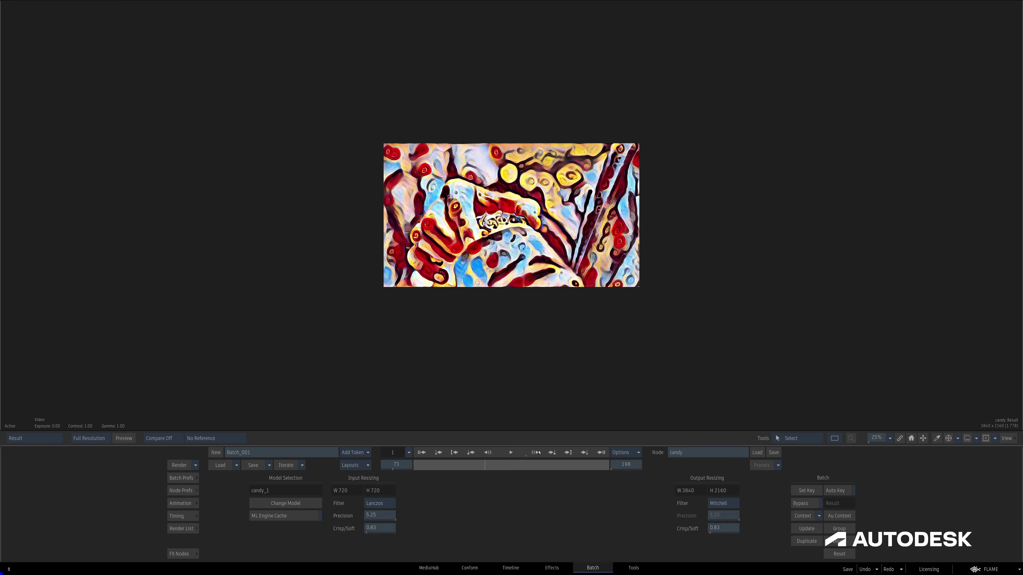